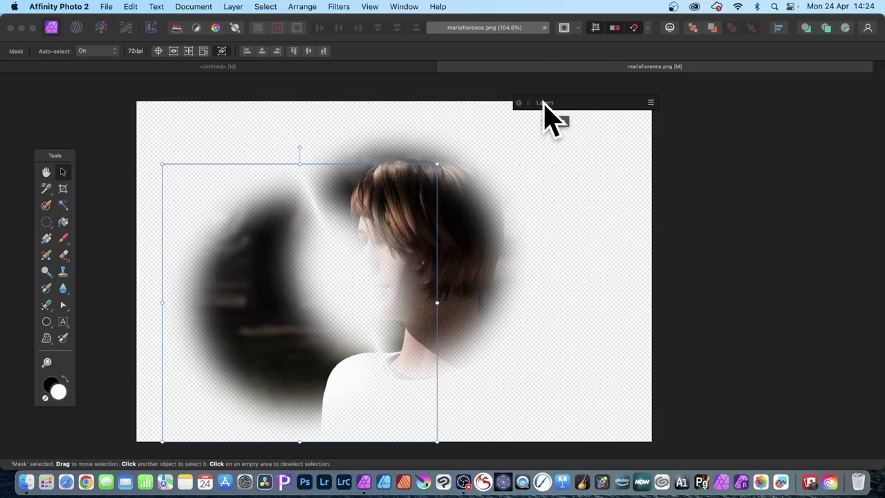
# Step: Dock the Layers panel and delete the soft circle mask, leaving only the Background layer
pyautogui.moveTo(544, 104); pyautogui.dragTo(569, 110)
pyautogui.press('Delete')
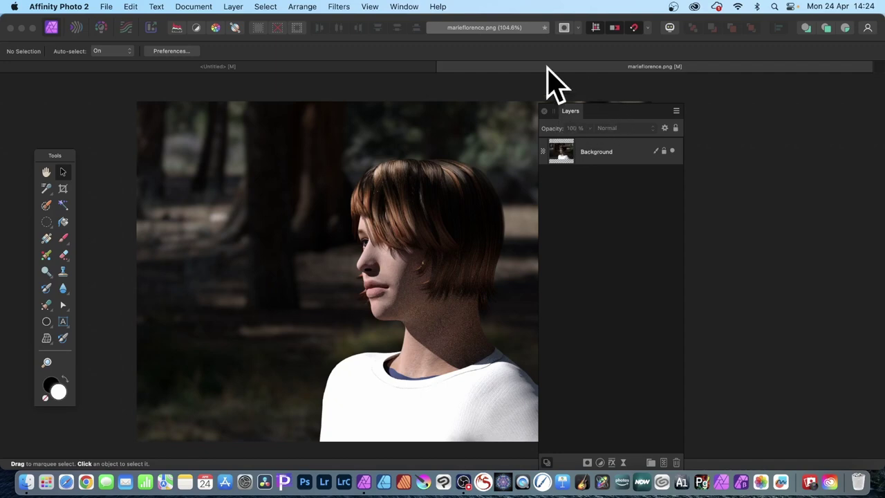
# Step: Draw a large white ellipse over the woman's head with the Ellipse Tool
pyautogui.click(47, 322)
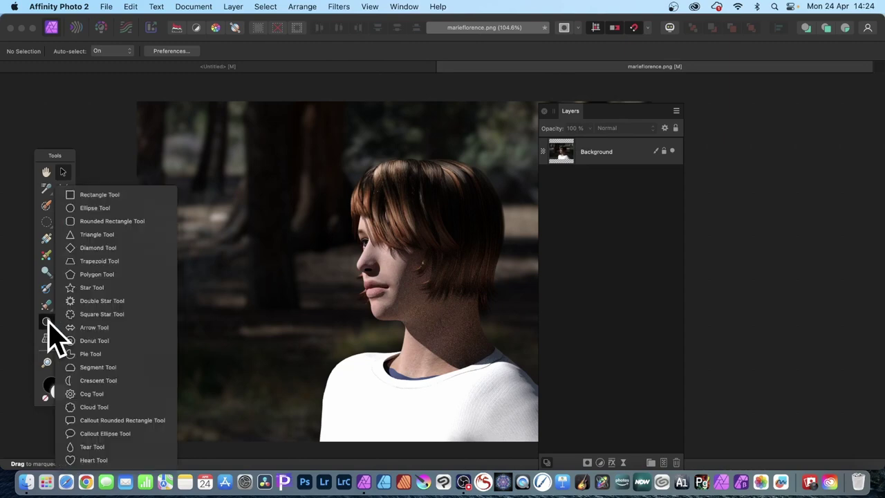
pyautogui.click(100, 208)
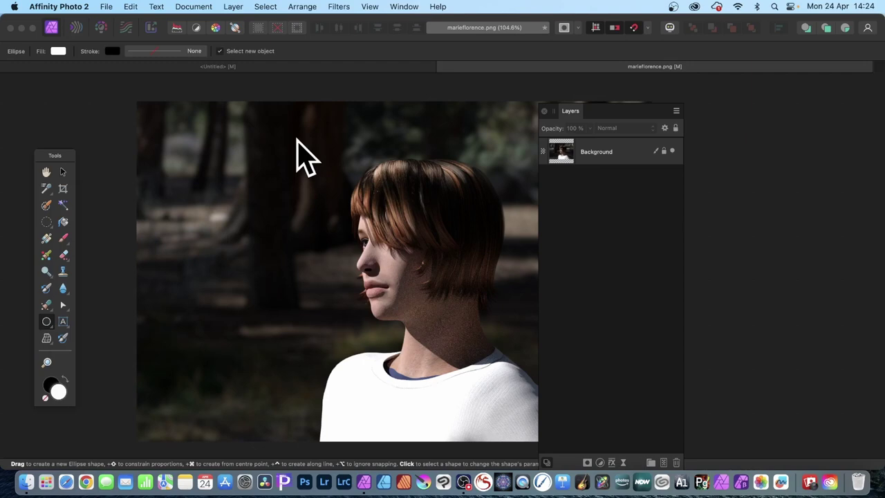
pyautogui.moveTo(297, 142); pyautogui.dragTo(524, 366)
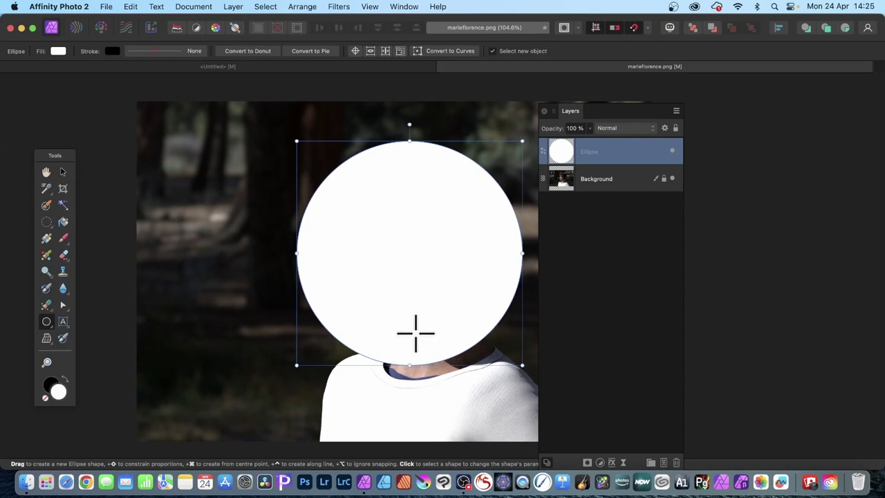
# Step: Apply a 47 px Gaussian Blur to the white circle to soften its edge
pyautogui.click(337, 8)
pyautogui.moveTo(346, 70)
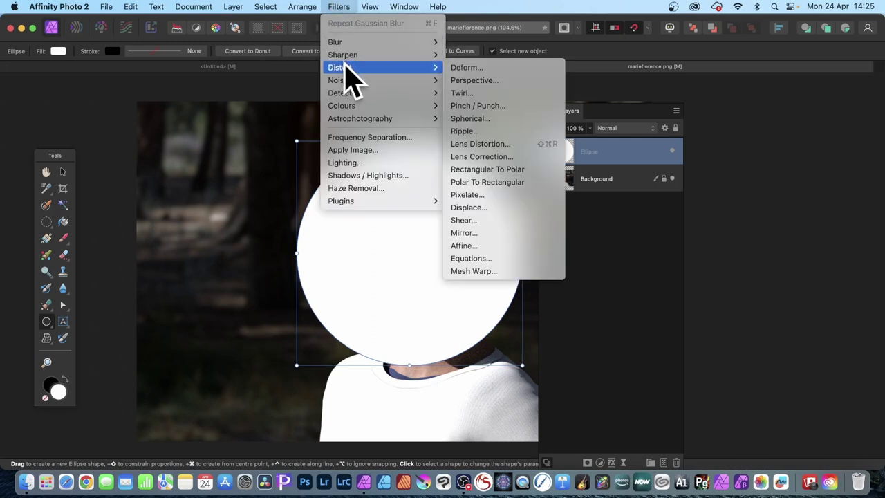
pyautogui.moveTo(351, 44)
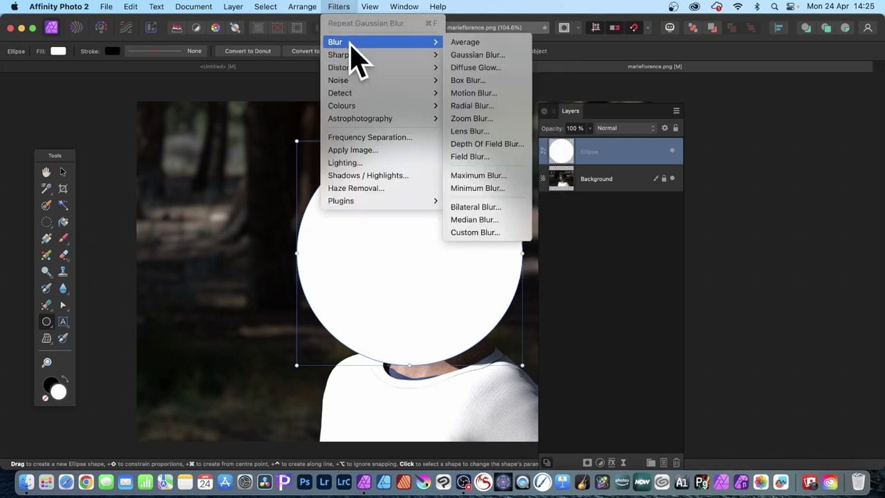
pyautogui.click(501, 57)
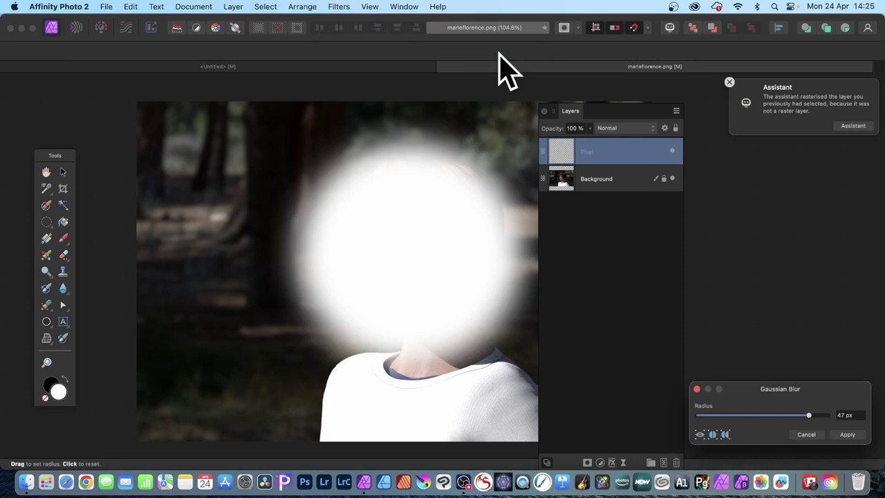
pyautogui.moveTo(816, 414); pyautogui.dragTo(484, 272)
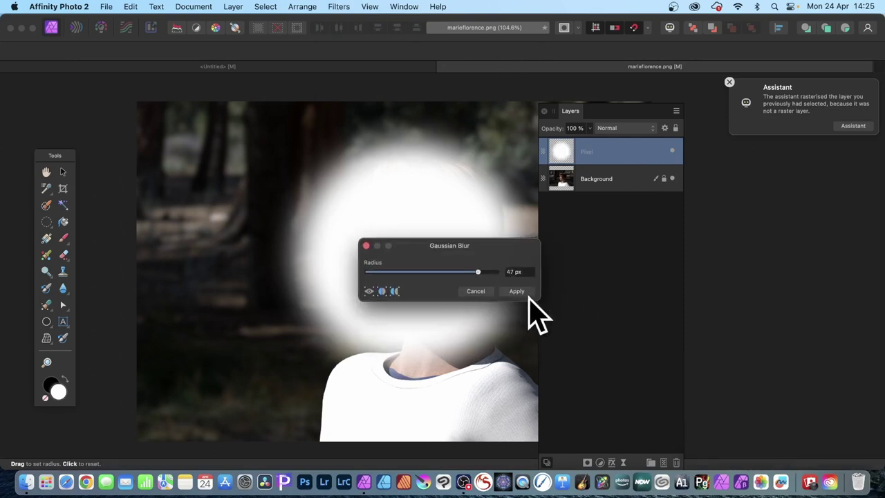
pyautogui.click(515, 291)
pyautogui.press('m')
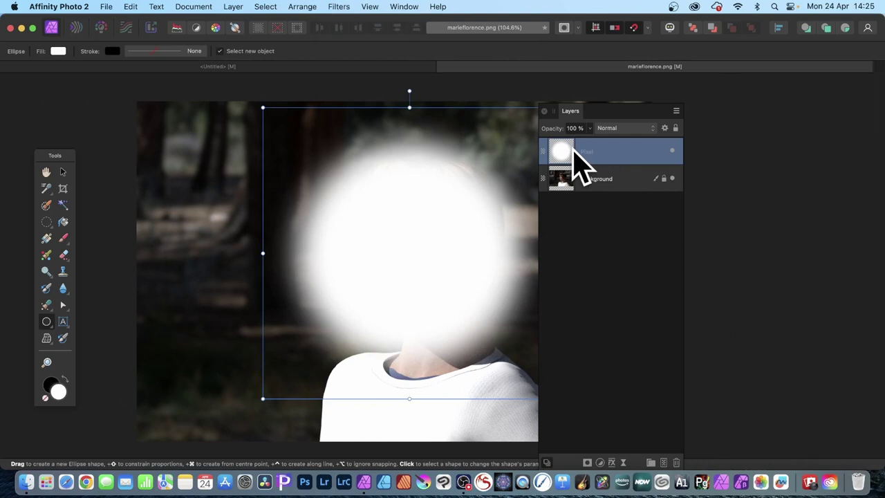
# Step: Rasterise the blurred circle to a mask, revealing the face in a soft vignette
pyautogui.click(235, 8)
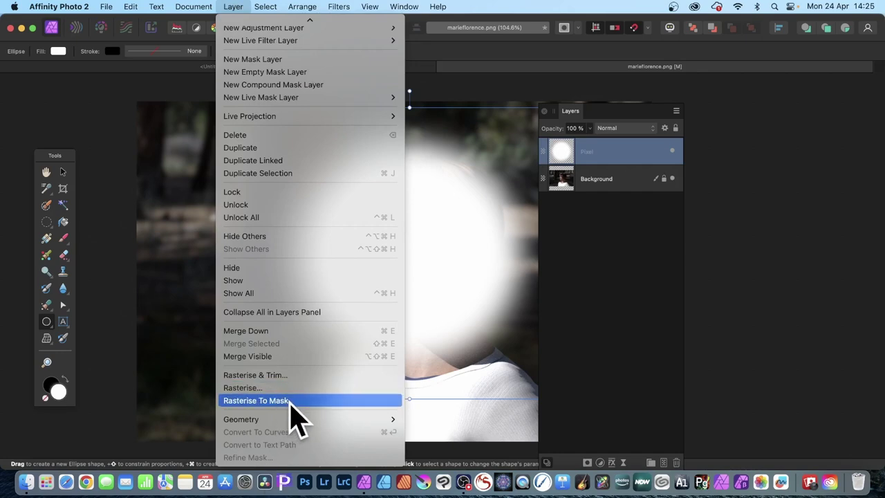
pyautogui.click(288, 403)
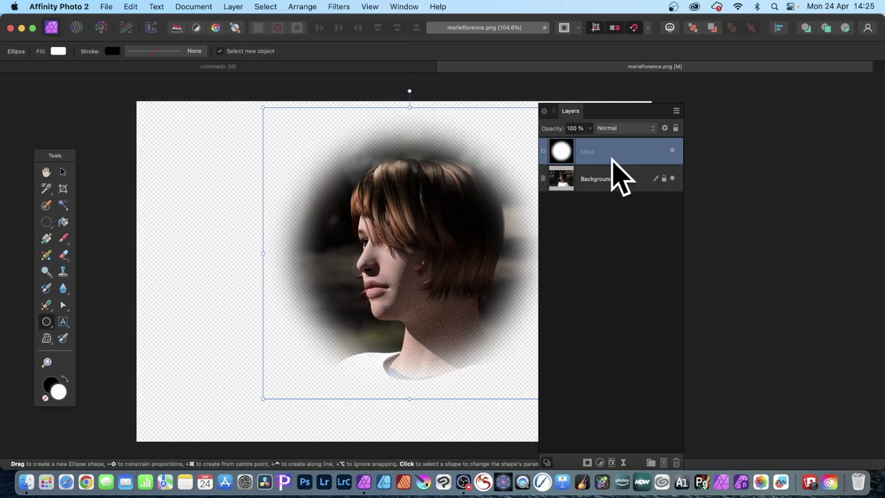
# Step: Create a new Compound Mask layer and nest the blurred circle Mask inside it, expanded
pyautogui.click(617, 231)
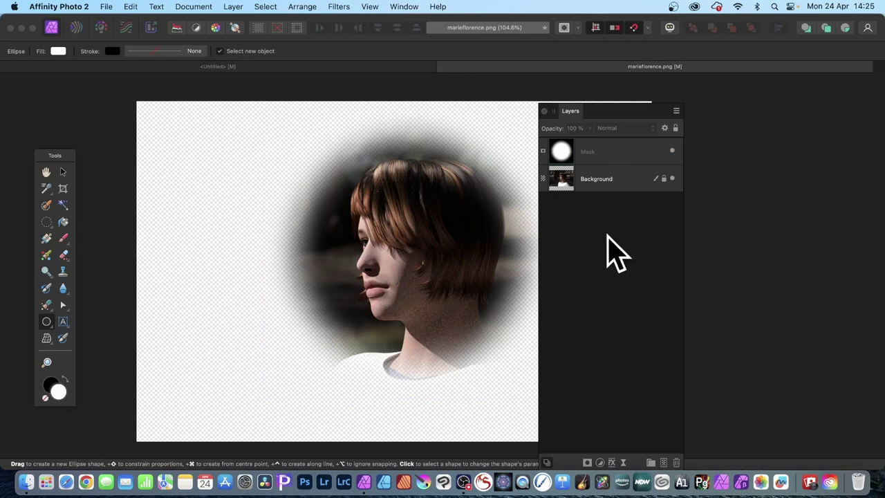
pyautogui.click(233, 7)
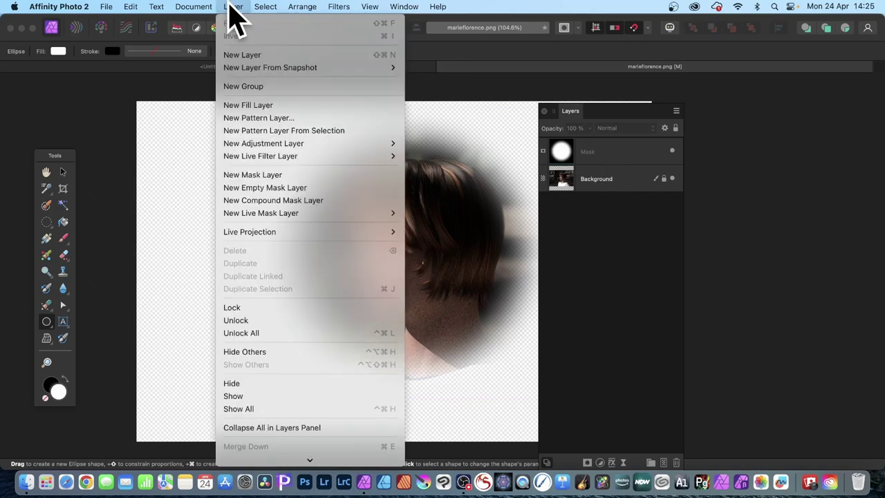
pyautogui.click(251, 202)
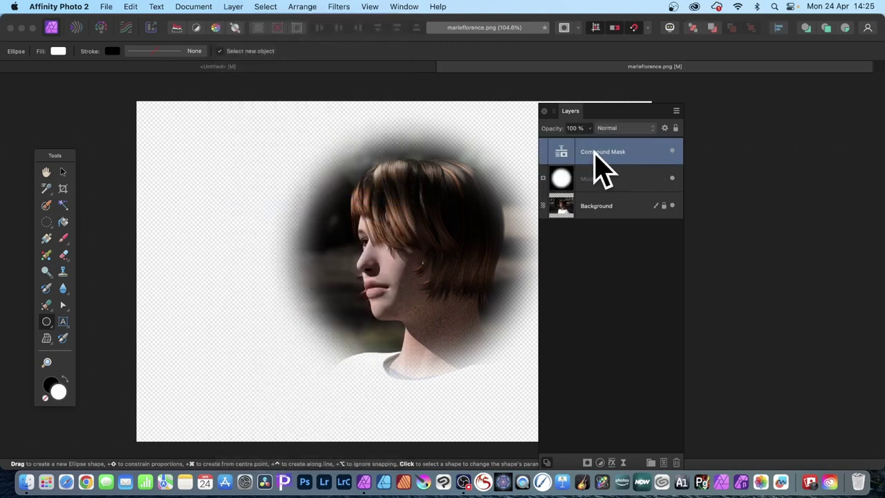
pyautogui.click(567, 178)
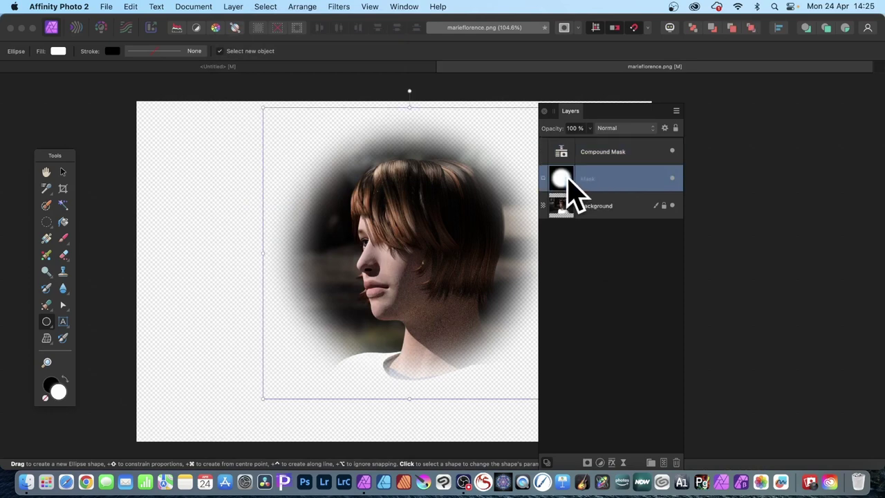
pyautogui.moveTo(561, 181); pyautogui.dragTo(564, 155)
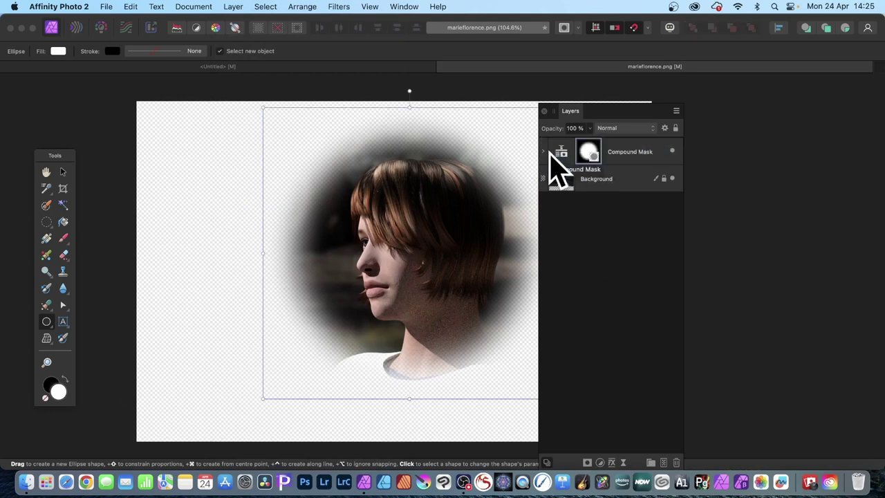
pyautogui.click(543, 150)
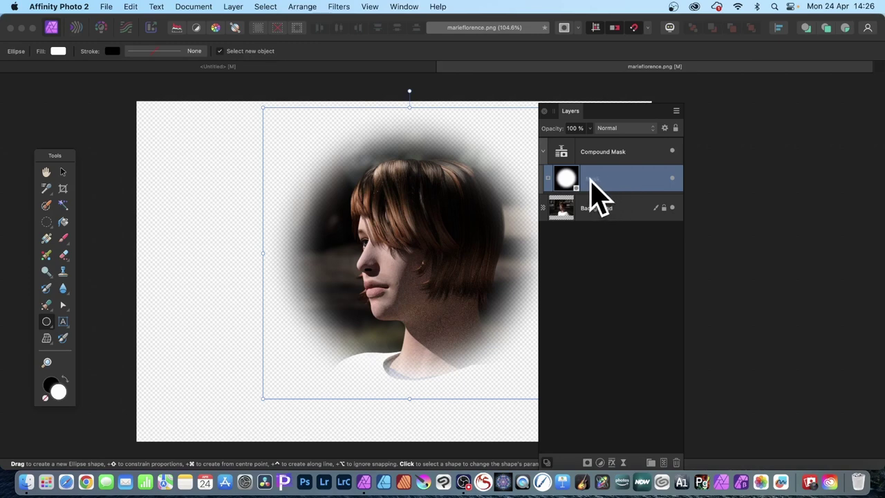
# Step: Duplicate the circle Mask layer inside the Compound Mask
pyautogui.rightClick(593, 179)
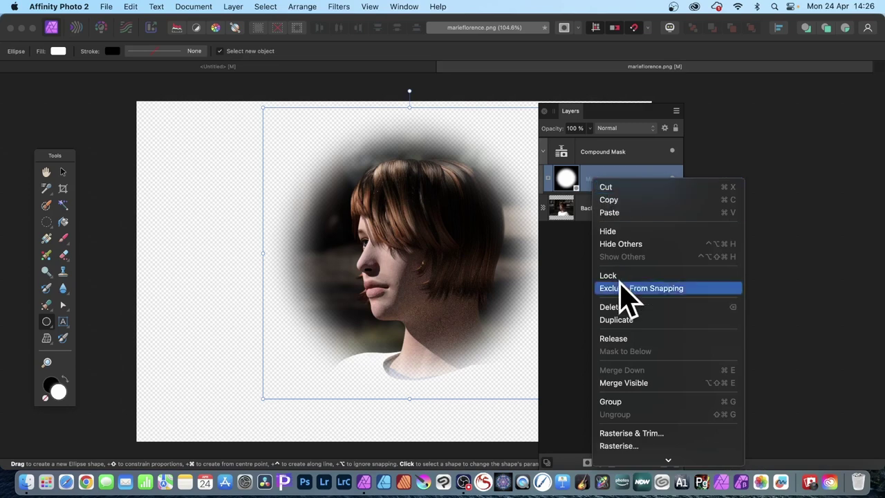
pyautogui.click(624, 321)
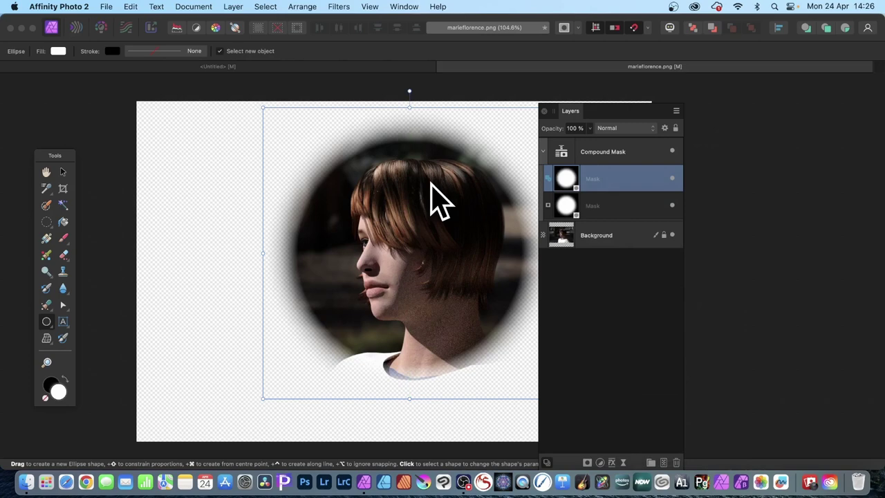
pyautogui.click(62, 172)
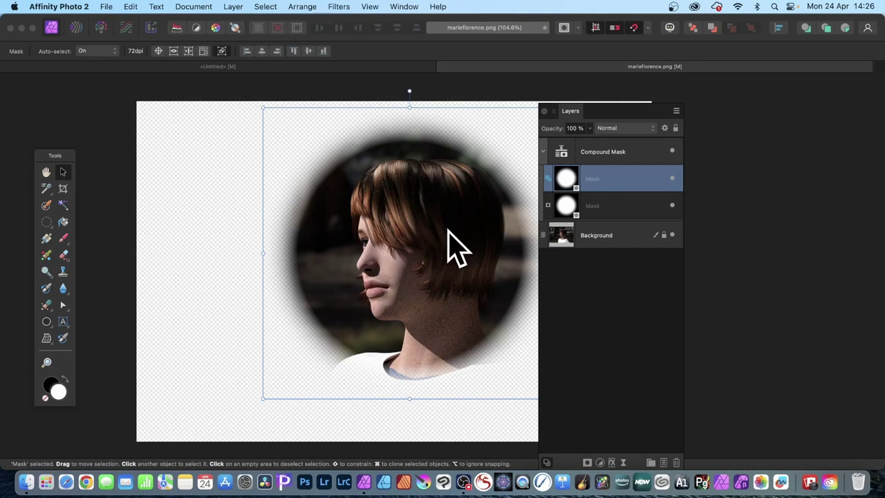
# Step: Shrink the duplicate circle mask and place it at the head's upper left, overlapping the big circle
pyautogui.moveTo(450, 224); pyautogui.dragTo(322, 188)
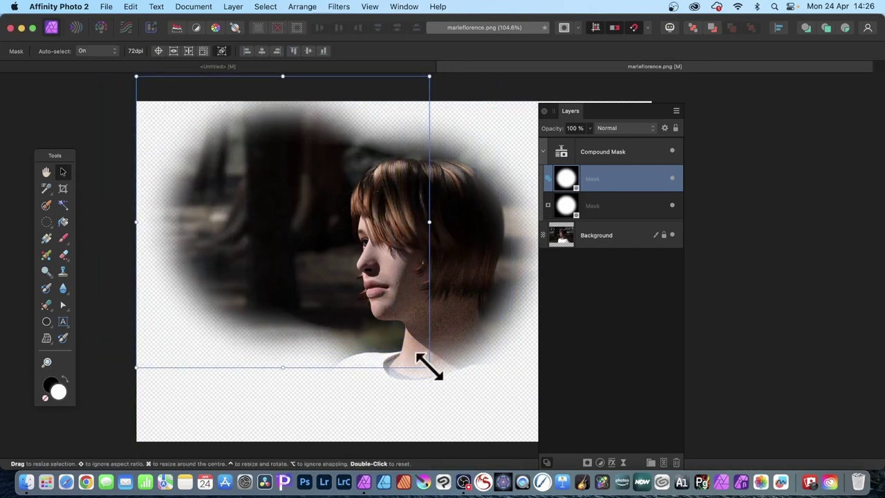
pyautogui.moveTo(428, 364); pyautogui.dragTo(286, 224)
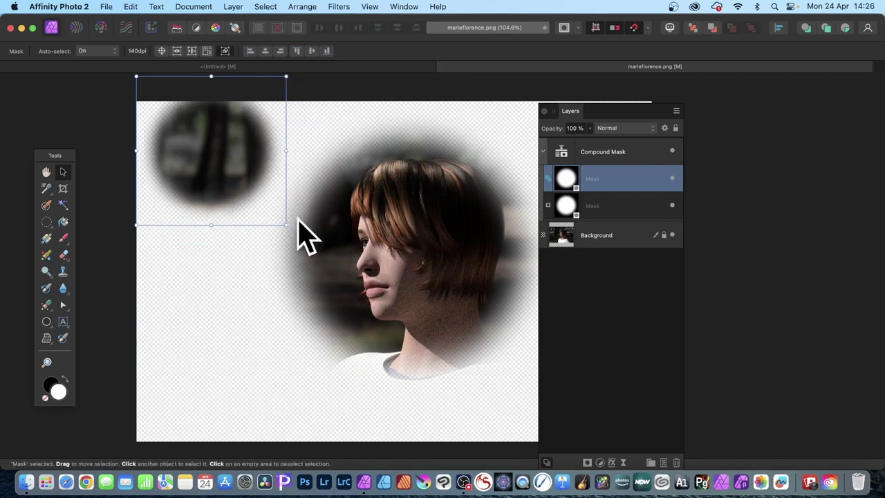
pyautogui.moveTo(207, 112); pyautogui.dragTo(270, 143)
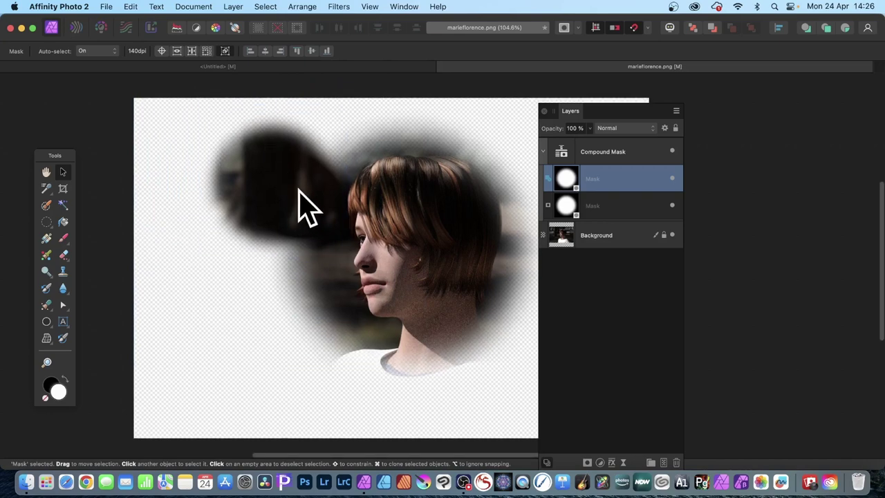
pyautogui.moveTo(298, 207); pyautogui.dragTo(271, 177)
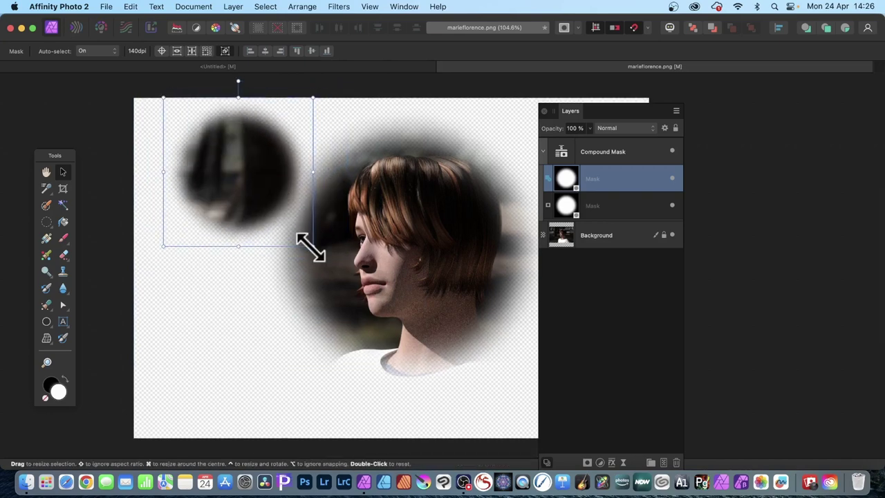
pyautogui.moveTo(247, 148); pyautogui.dragTo(297, 173)
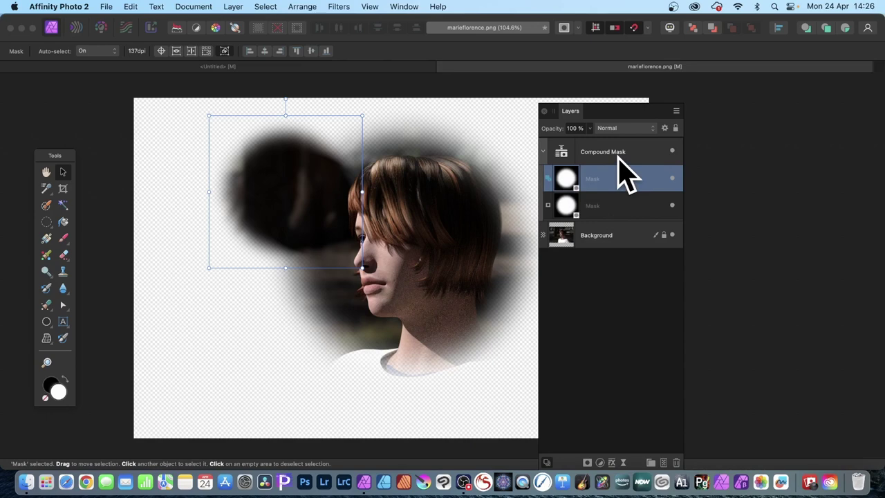
# Step: Combine the small circle mask as Xor, then reopen the operations to preview Subtract
pyautogui.click(550, 179)
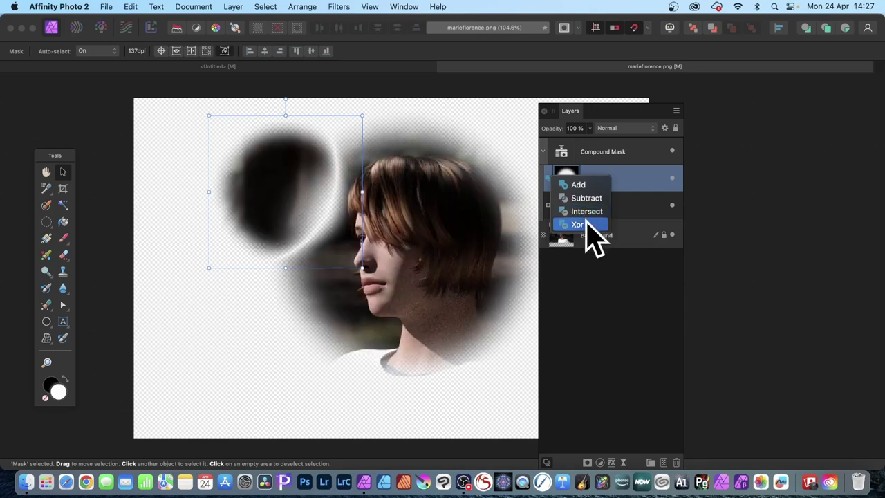
pyautogui.click(586, 222)
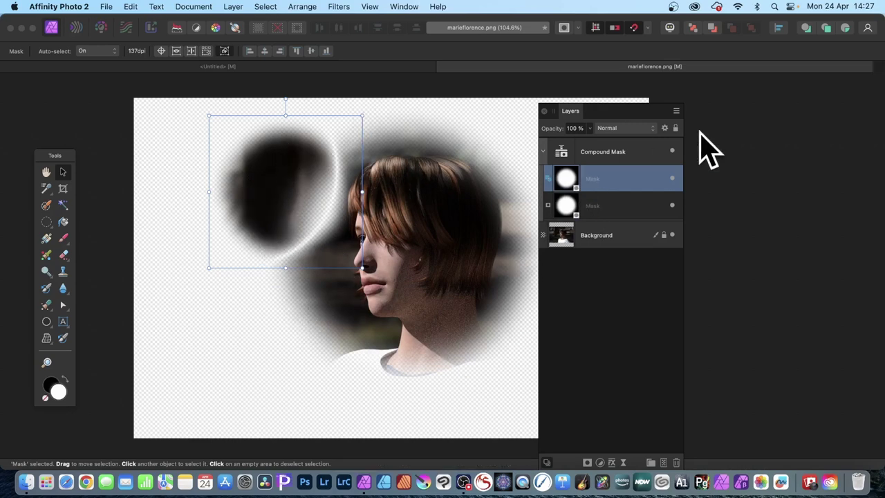
pyautogui.click(548, 179)
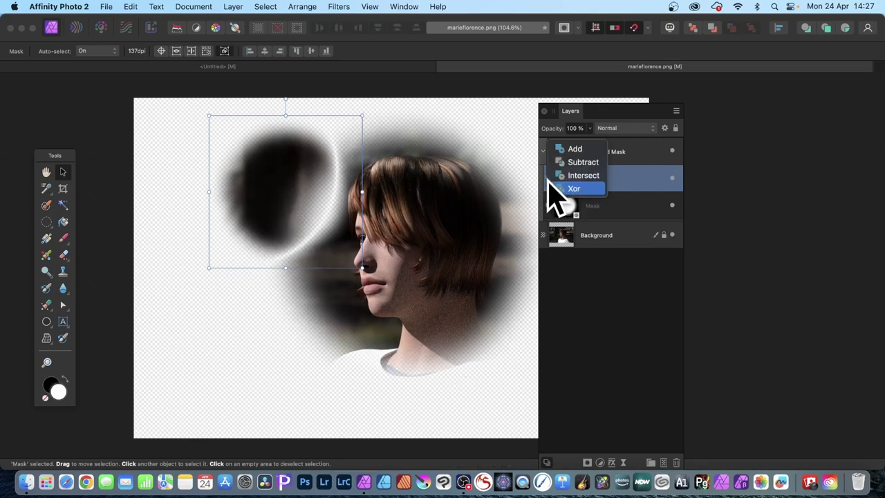
# Step: Set the second circle to Subtract and duplicate the mask circle
pyautogui.click(587, 164)
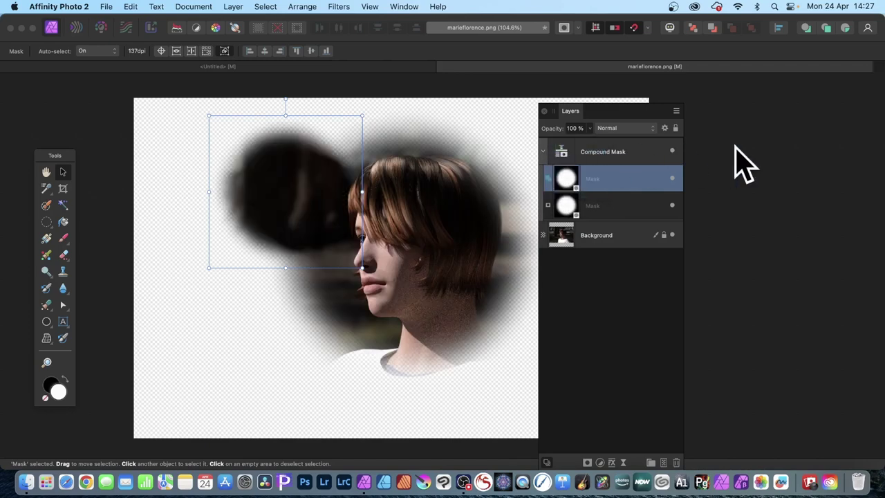
pyautogui.rightClick(599, 181)
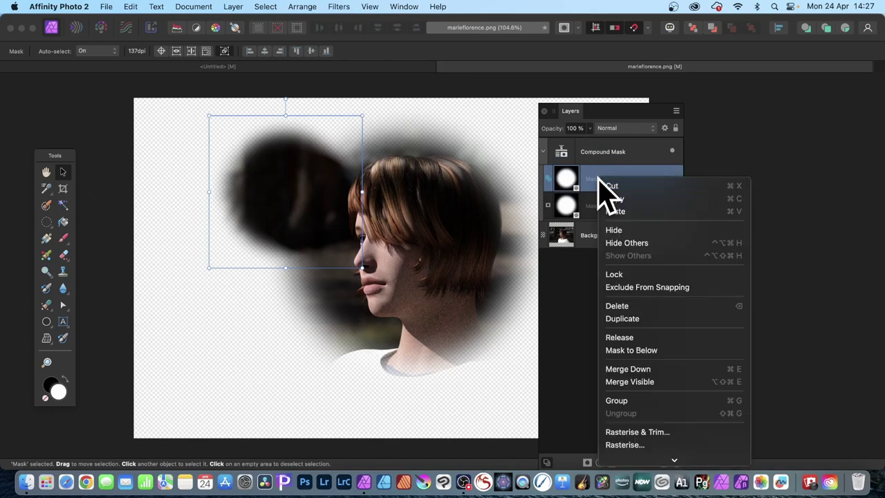
pyautogui.click(621, 318)
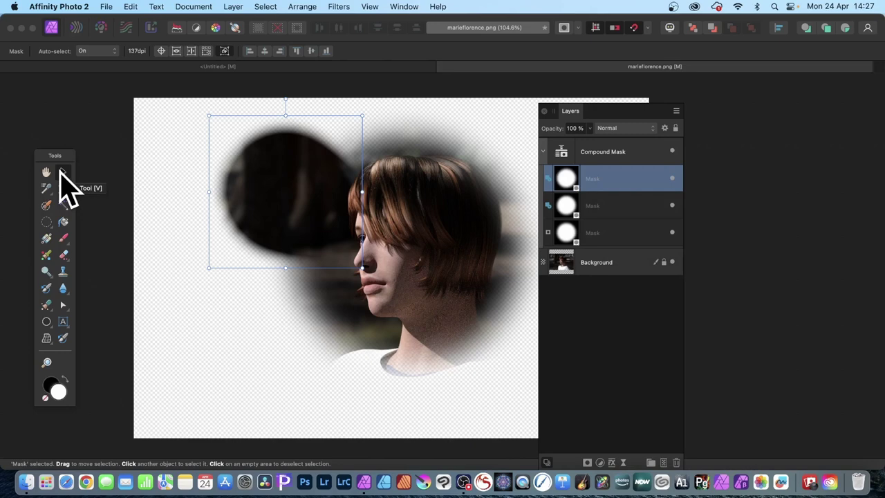
# Step: Move the new circle down-left and shrink it slightly below the face
pyautogui.moveTo(282, 184); pyautogui.dragTo(325, 344)
pyautogui.moveTo(407, 424); pyautogui.dragTo(338, 373)
pyautogui.moveTo(311, 340); pyautogui.dragTo(297, 370)
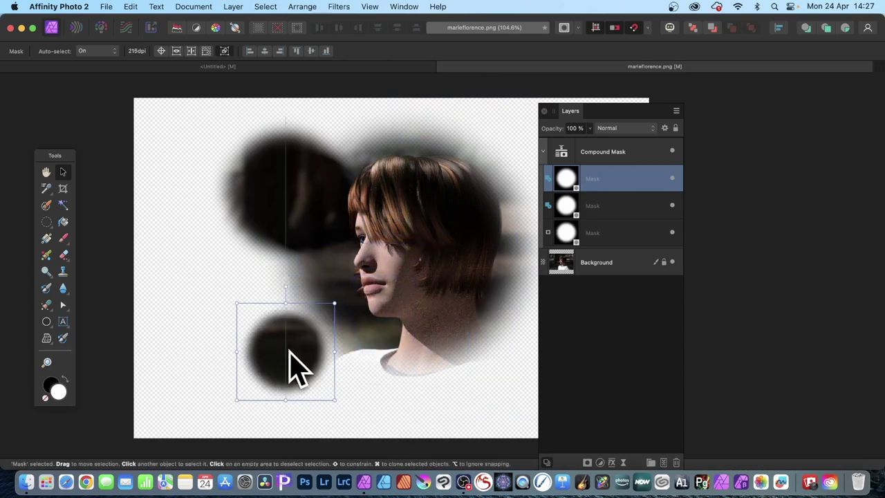
# Step: Warp the lower-left circle mask with Deform pins into a two-lobed blob stretching up-left
pyautogui.click(346, 7)
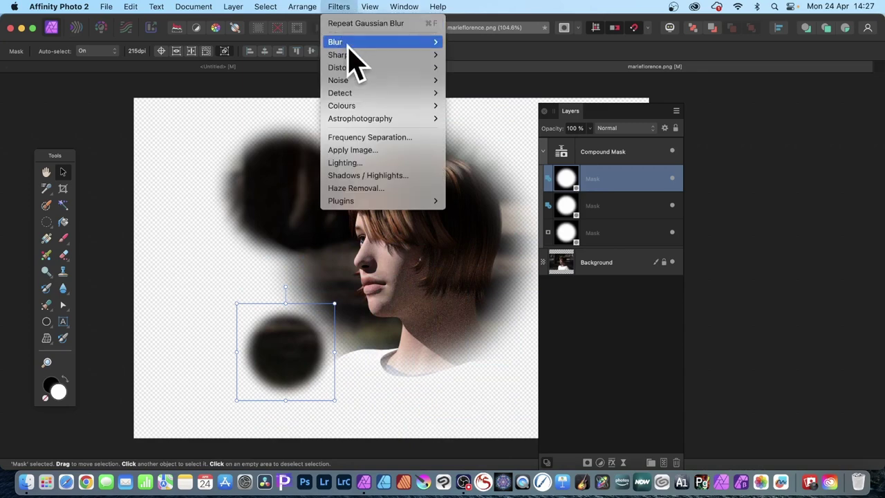
pyautogui.moveTo(404, 68)
pyautogui.click(510, 66)
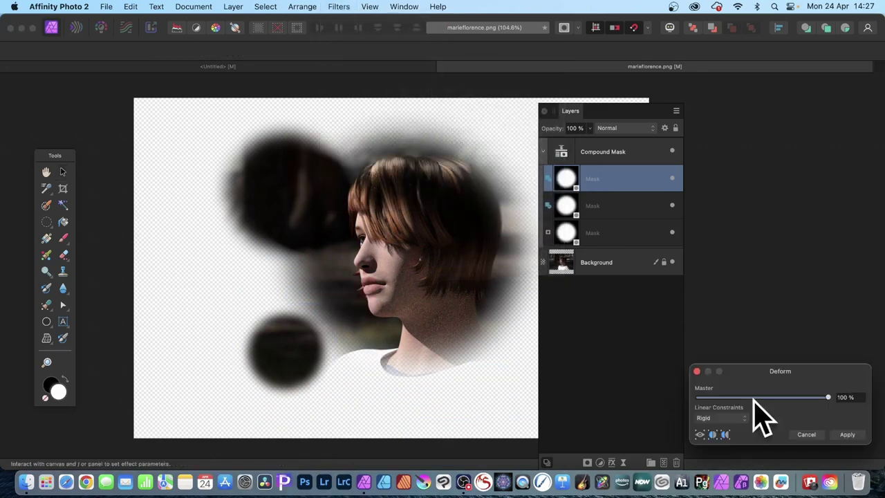
pyautogui.moveTo(804, 374); pyautogui.dragTo(325, 187)
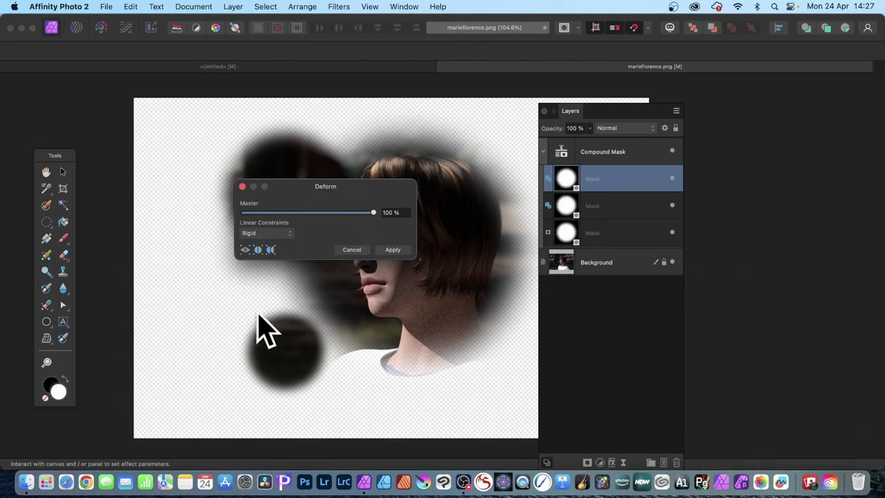
pyautogui.click(263, 338)
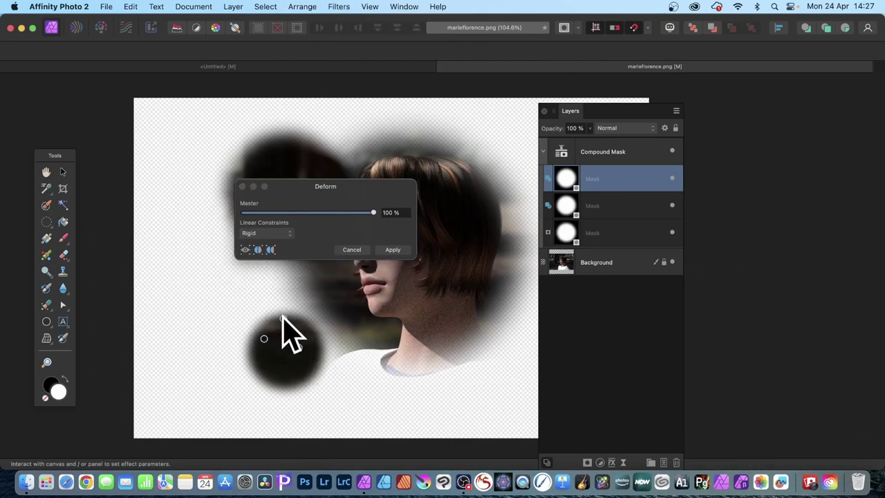
pyautogui.moveTo(281, 316); pyautogui.dragTo(211, 277)
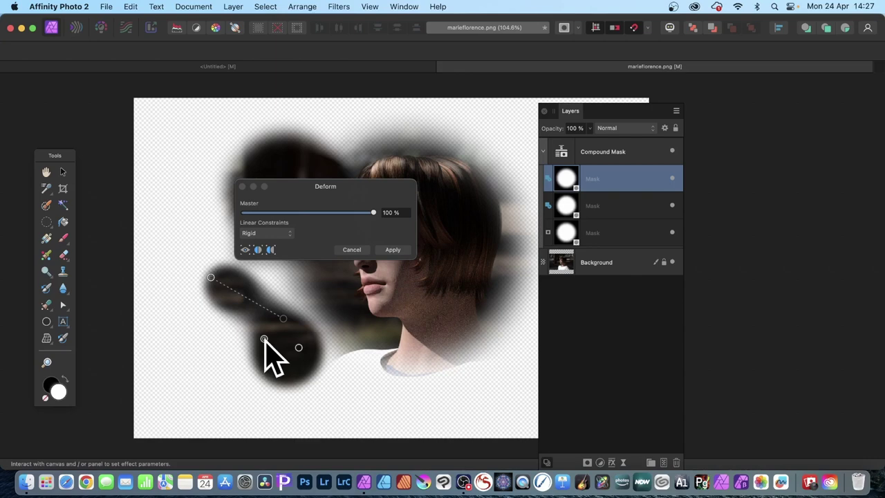
pyautogui.moveTo(264, 338); pyautogui.dragTo(316, 313)
pyautogui.click(392, 250)
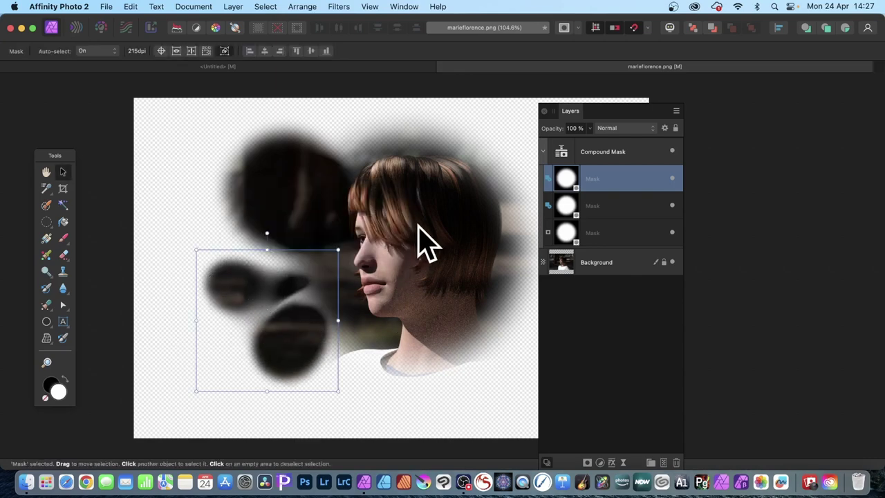
# Step: Drag the warped blob mask down-right over the lower face and shoulder, then pick its mask combine mode
pyautogui.moveTo(296, 345); pyautogui.dragTo(339, 380)
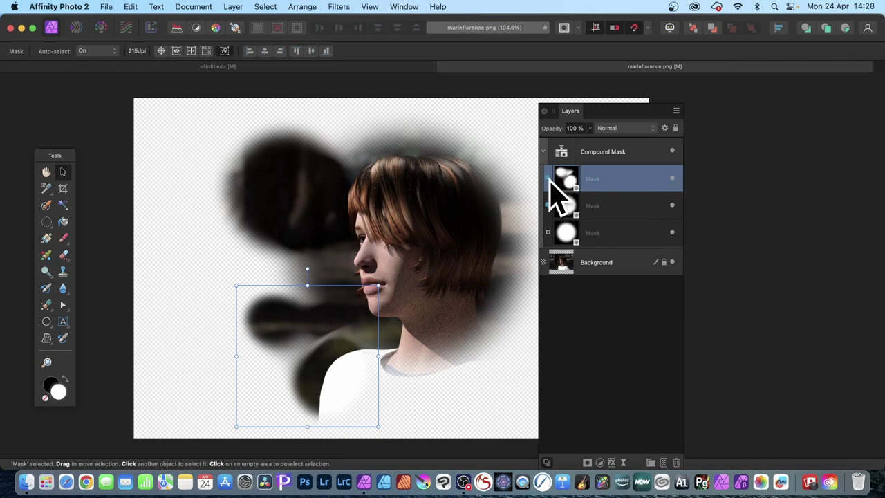
pyautogui.click(550, 178)
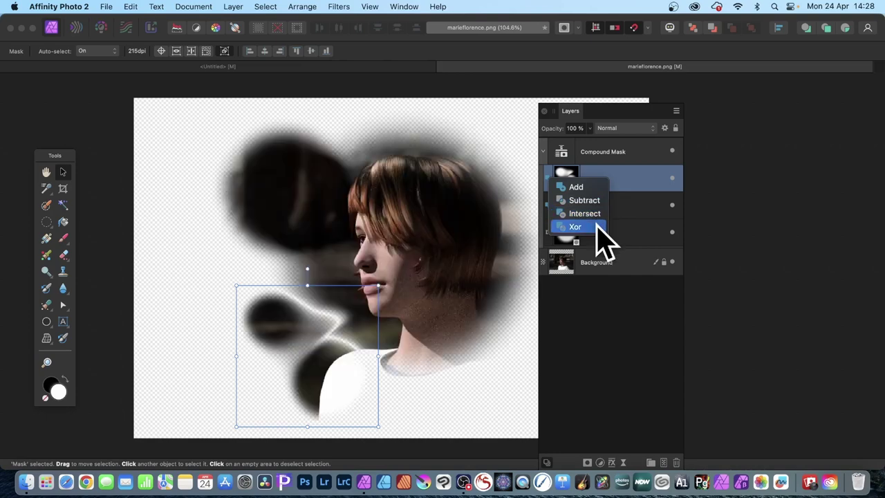
# Step: Set the blob and second masks to Xor, then move the blob beside the right of the face
pyautogui.click(597, 226)
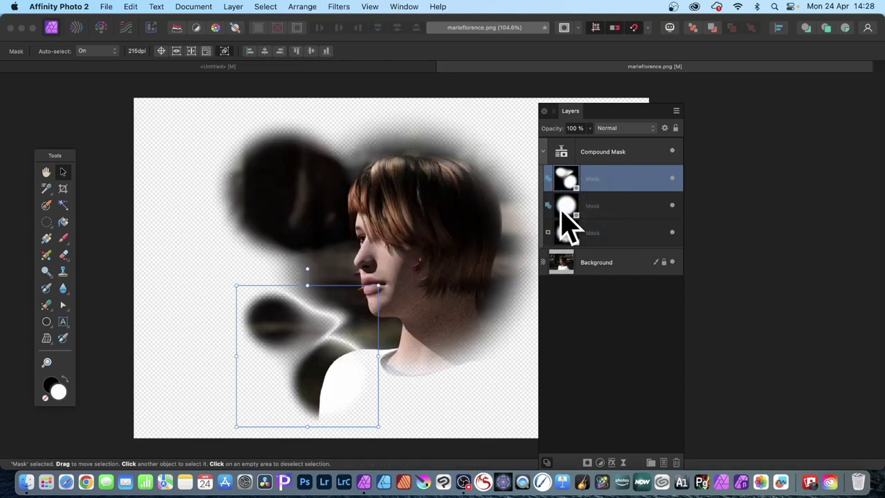
pyautogui.click(546, 206)
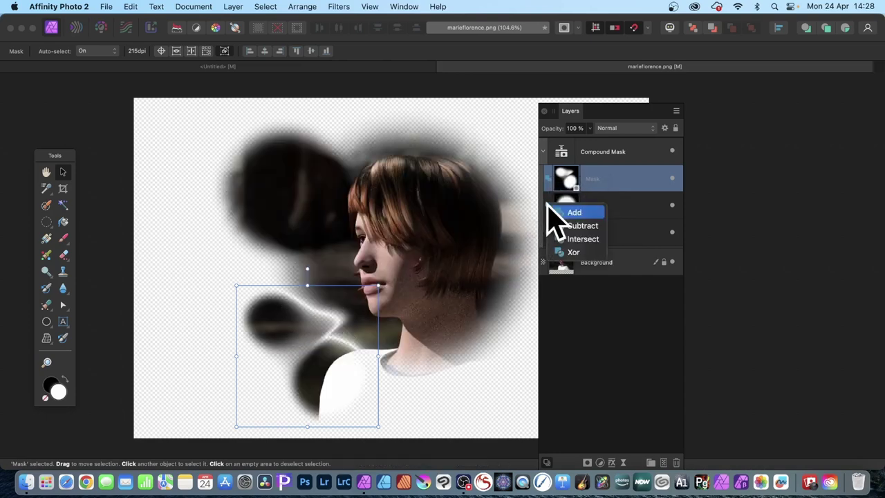
pyautogui.click(580, 253)
pyautogui.moveTo(286, 326); pyautogui.dragTo(474, 269)
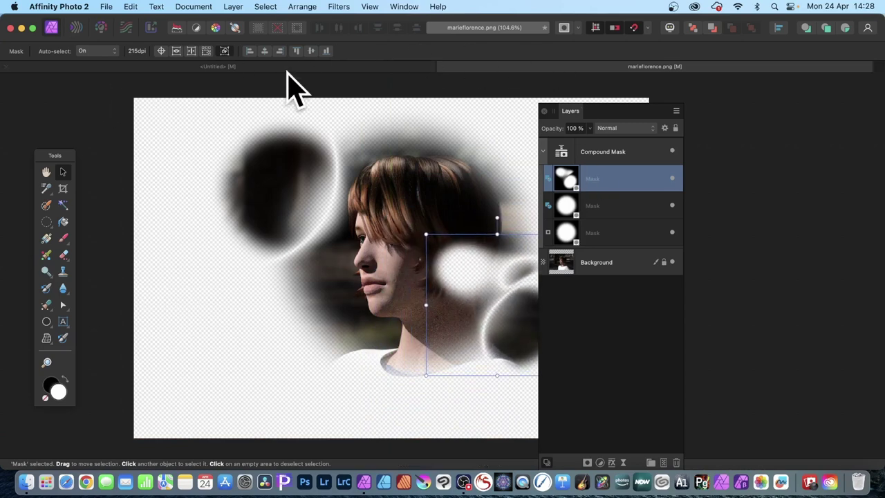
# Step: Collapse the Compound Mask, nest it under the Background image, re-expand it, and select Background
pyautogui.click(604, 155)
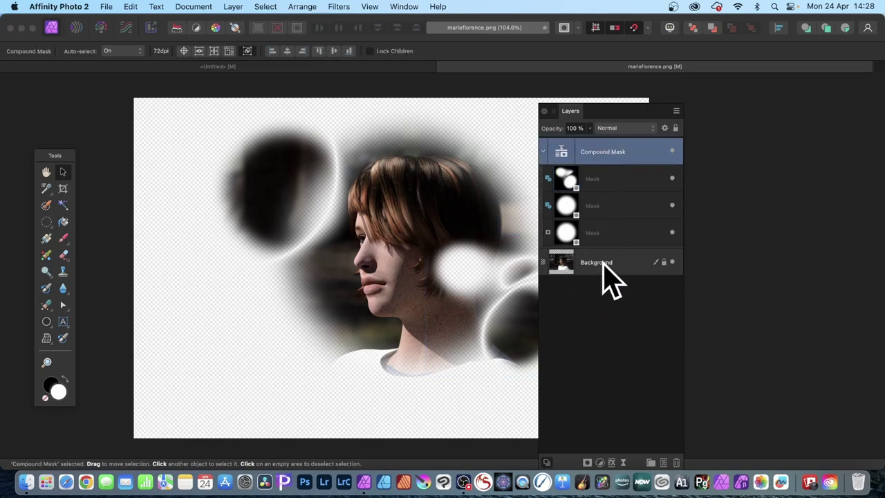
pyautogui.click(544, 153)
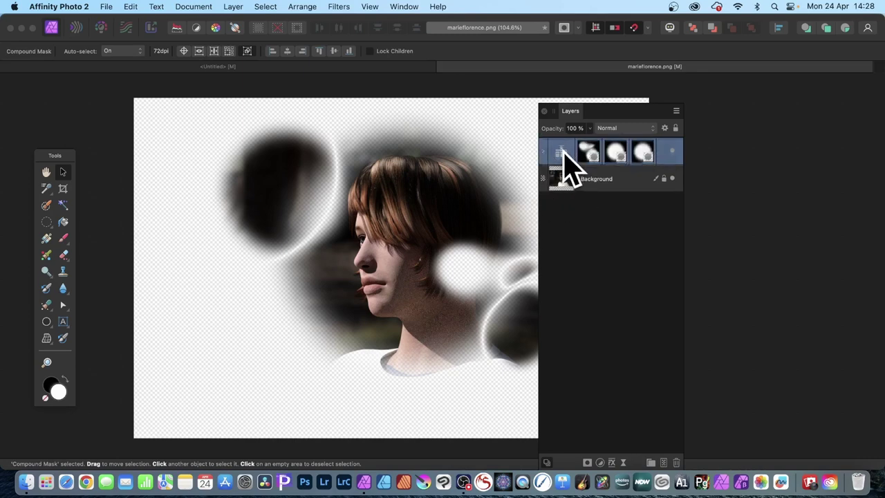
pyautogui.moveTo(563, 154); pyautogui.dragTo(569, 177)
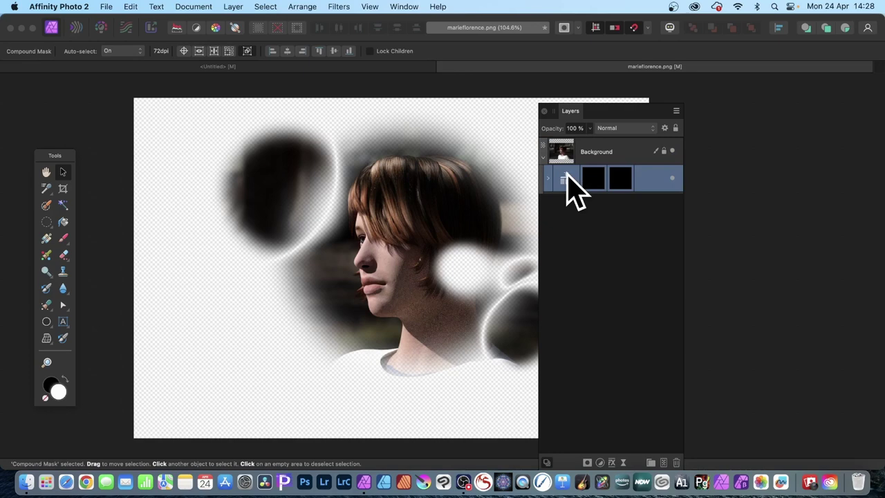
pyautogui.click(549, 179)
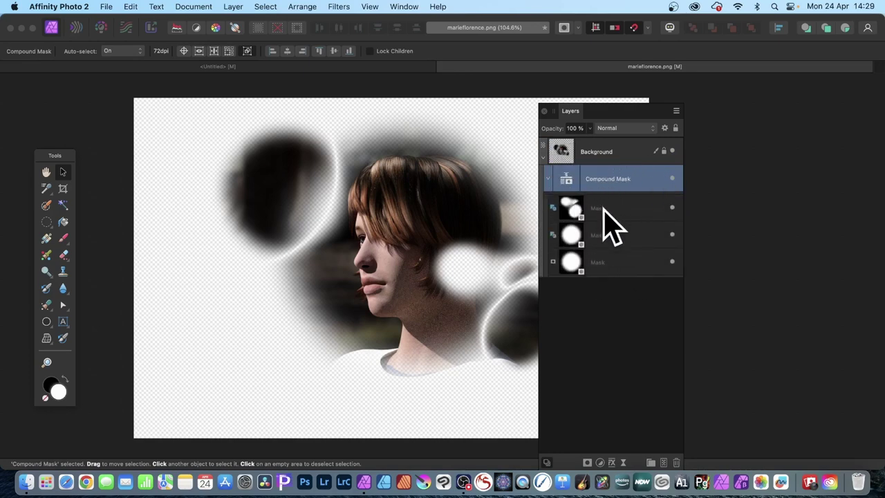
pyautogui.click(572, 149)
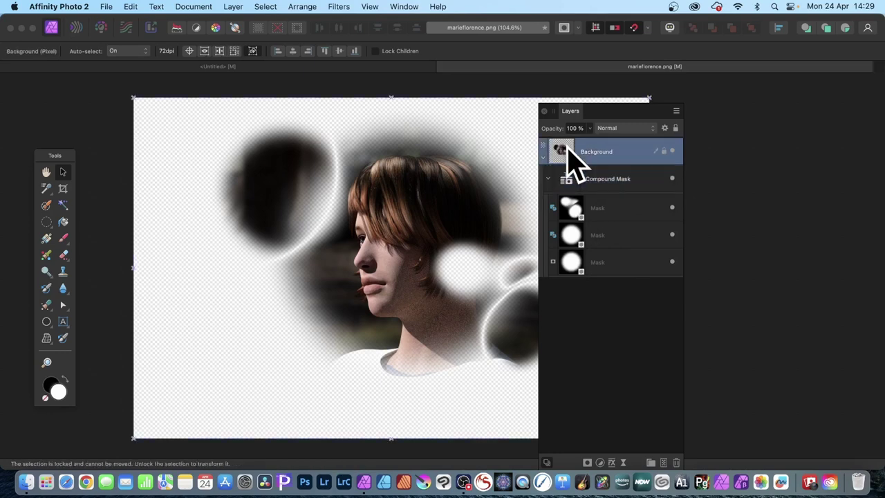
# Step: Unlock Background, scale the masked portrait down, shift it up-left, and turn on Lock Children
pyautogui.click(665, 151)
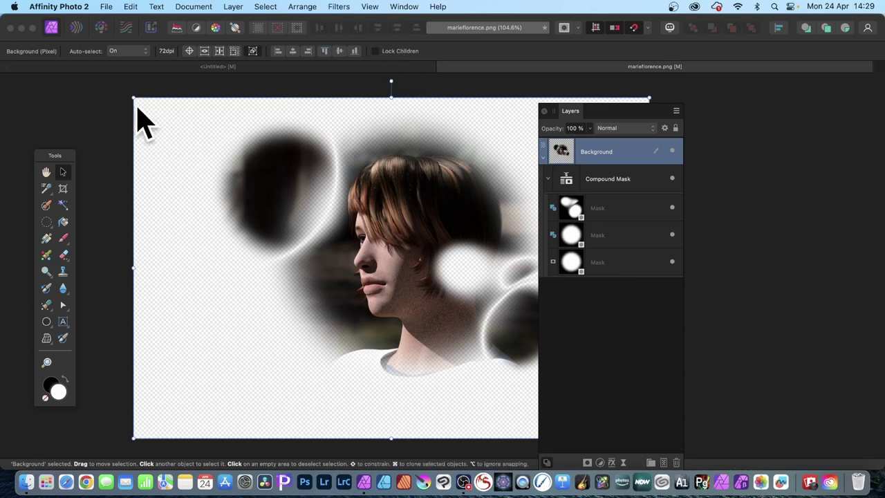
pyautogui.moveTo(133, 98); pyautogui.dragTo(266, 187)
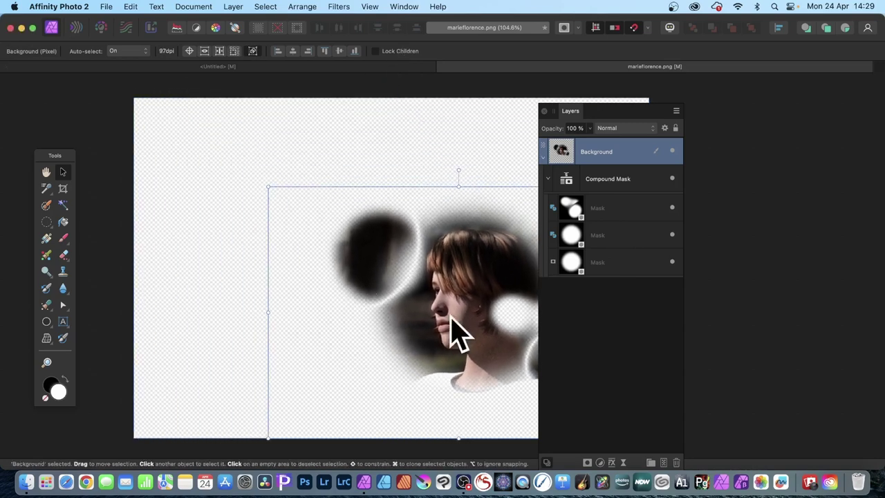
pyautogui.moveTo(458, 332); pyautogui.dragTo(338, 173)
pyautogui.click(376, 51)
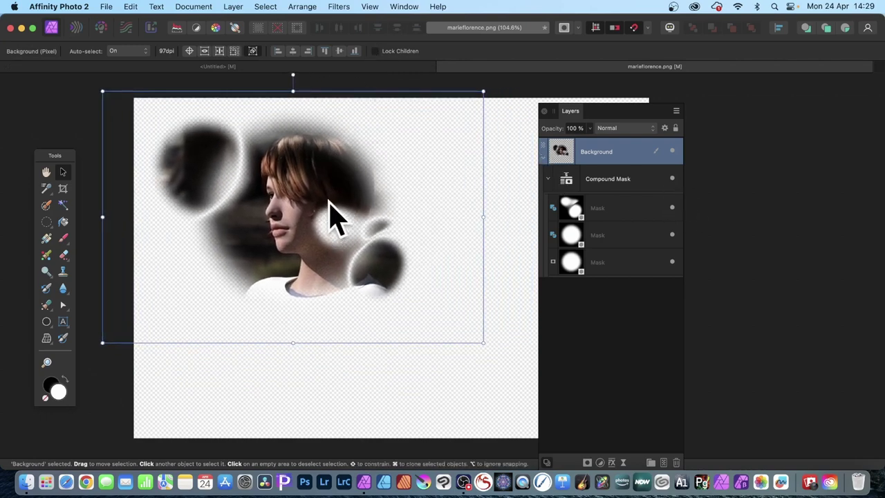
# Step: Clone the masked portrait to the lower right and upper right, and set one copy's top mask to Subtract
pyautogui.moveTo(311, 186); pyautogui.dragTo(402, 339)
pyautogui.moveTo(402, 339); pyautogui.dragTo(453, 166)
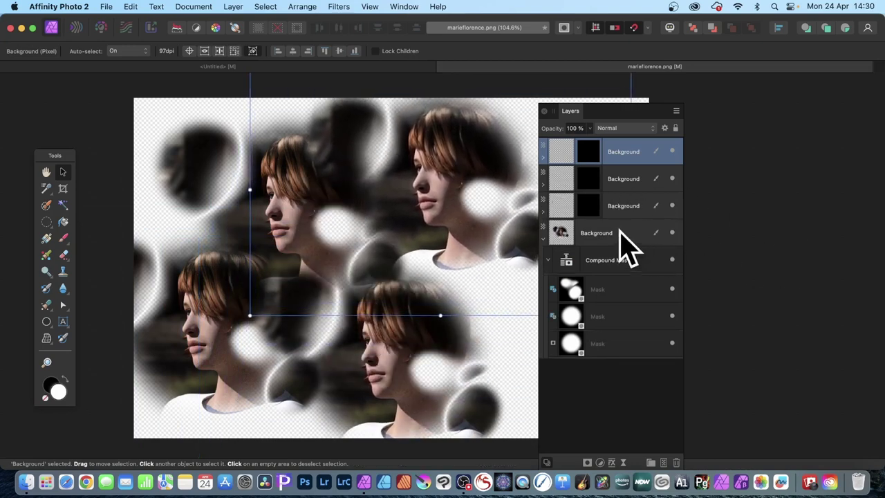
pyautogui.click(543, 184)
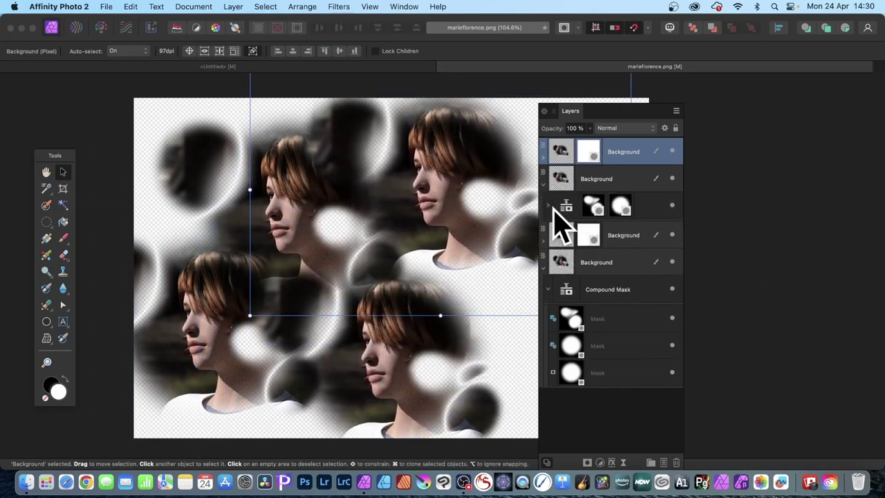
pyautogui.click(548, 207)
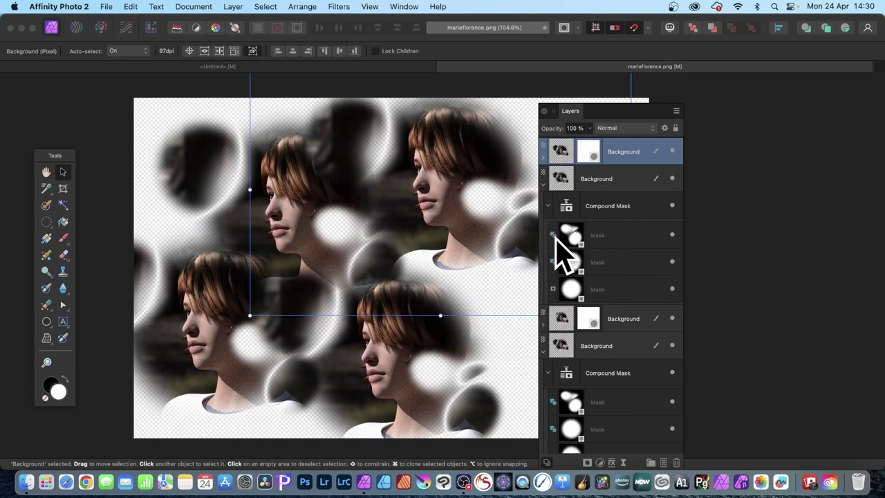
pyautogui.click(555, 237)
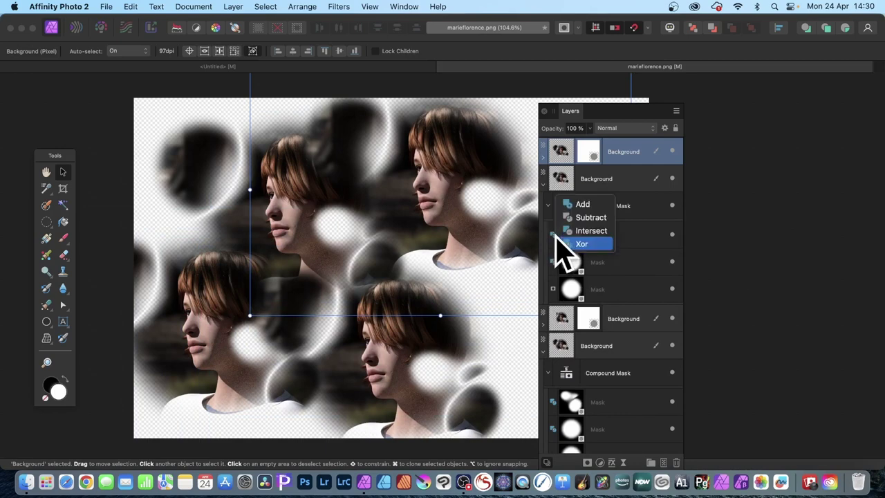
pyautogui.click(602, 217)
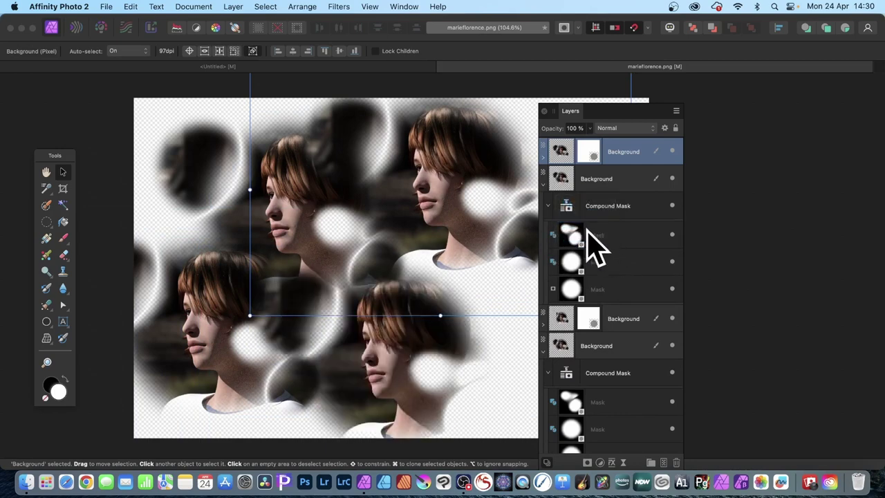